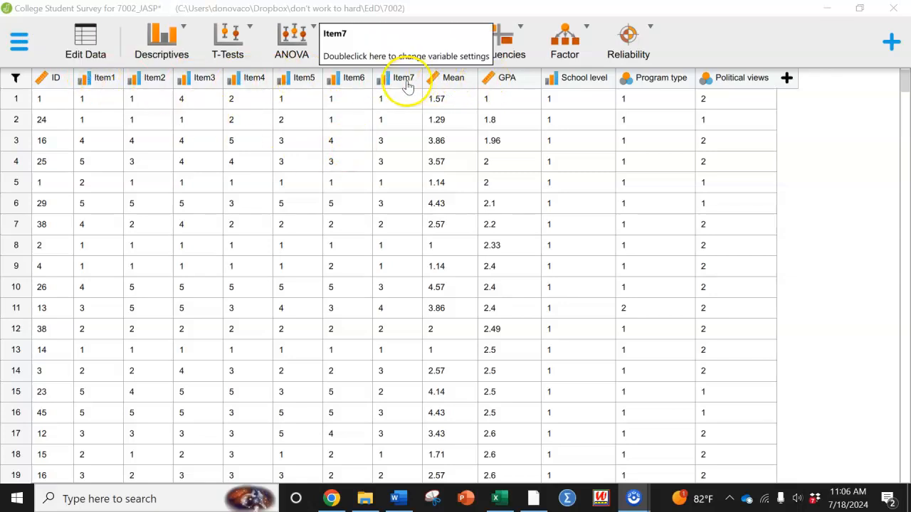
Check the measurement type options for the Item7, GPA and School level columns
{"action": "left_click", "coordinate": [401, 84]}
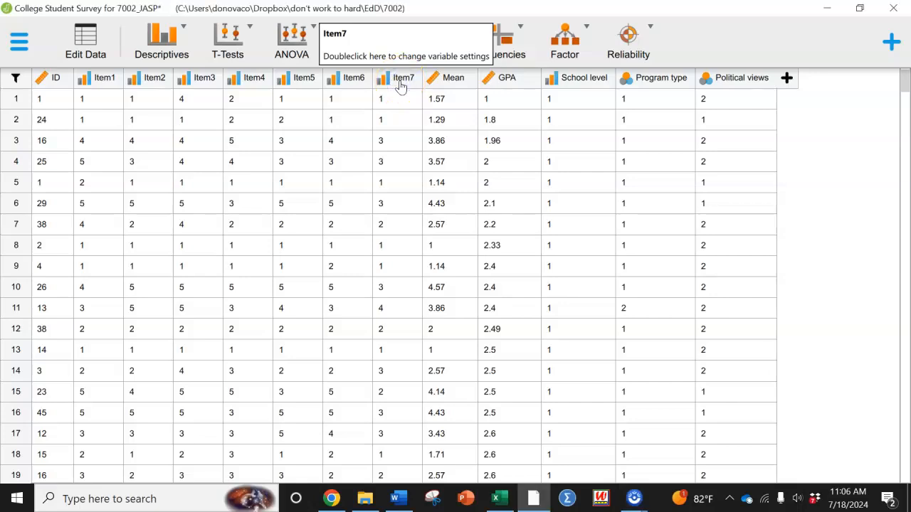
{"action": "left_click", "coordinate": [485, 81]}
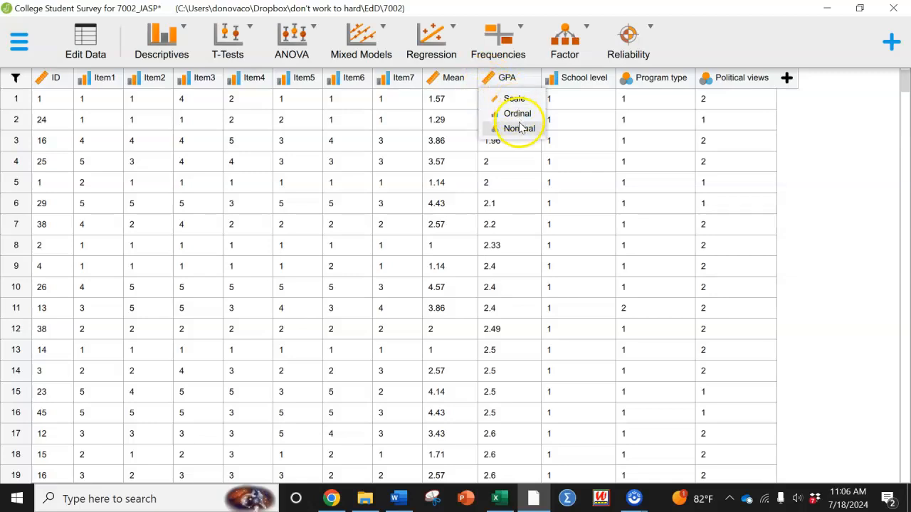
{"action": "left_click", "coordinate": [578, 81]}
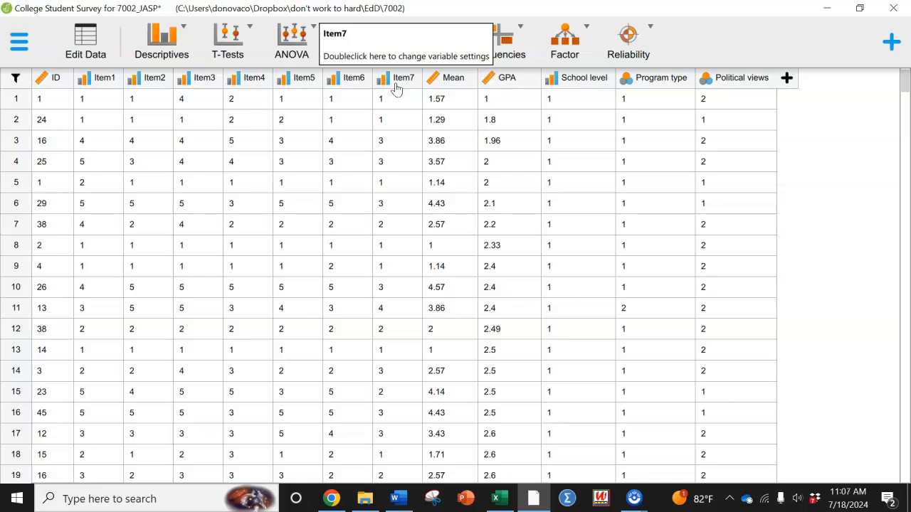
Run a Descriptive Statistics analysis with Item1 through Item7, Mean and GPA as the variables
{"action": "left_click", "coordinate": [161, 42]}
{"action": "left_click", "coordinate": [148, 94]}
{"action": "left_click", "coordinate": [55, 134]}
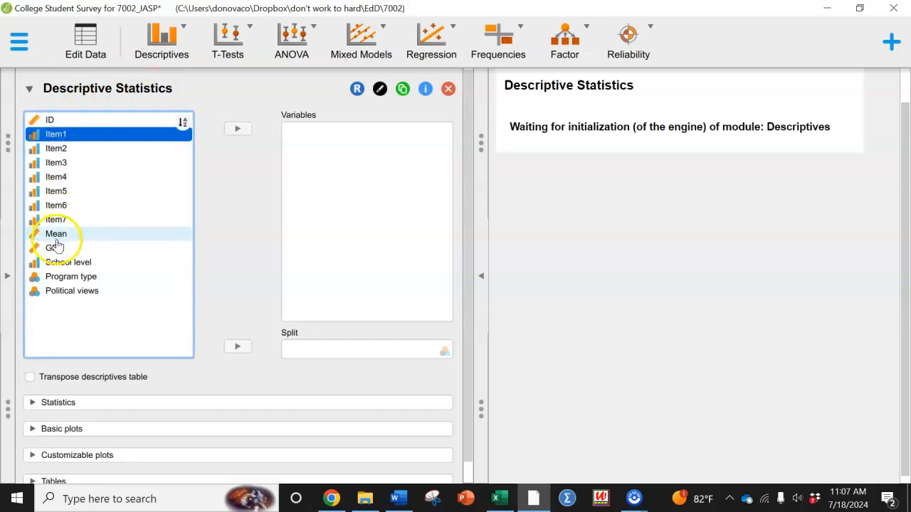
{"action": "left_click", "coordinate": [58, 248], "text": "shift"}
{"action": "left_click", "coordinate": [239, 128]}
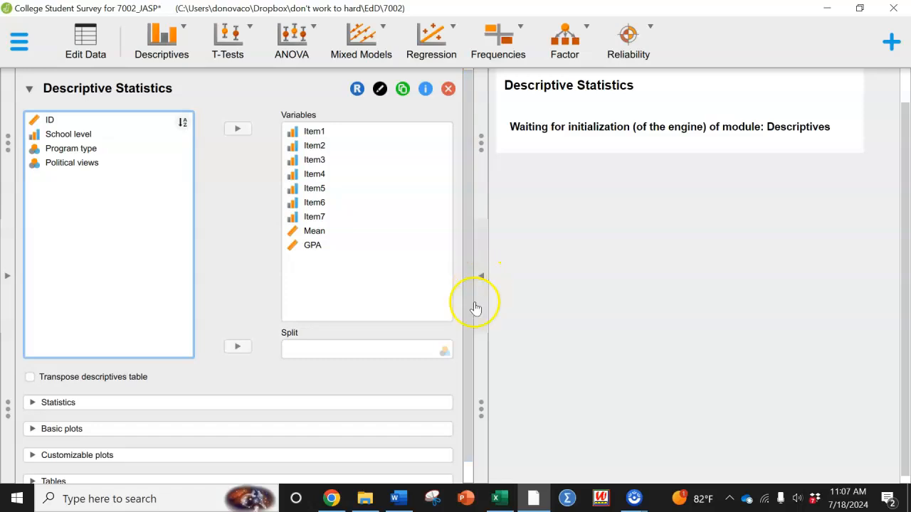
Add Skewness to the statistics reported by the Descriptive Statistics analysis
{"action": "left_click", "coordinate": [468, 355]}
{"action": "left_click_drag", "start_coordinate": [468, 354], "coordinate": [474, 435]}
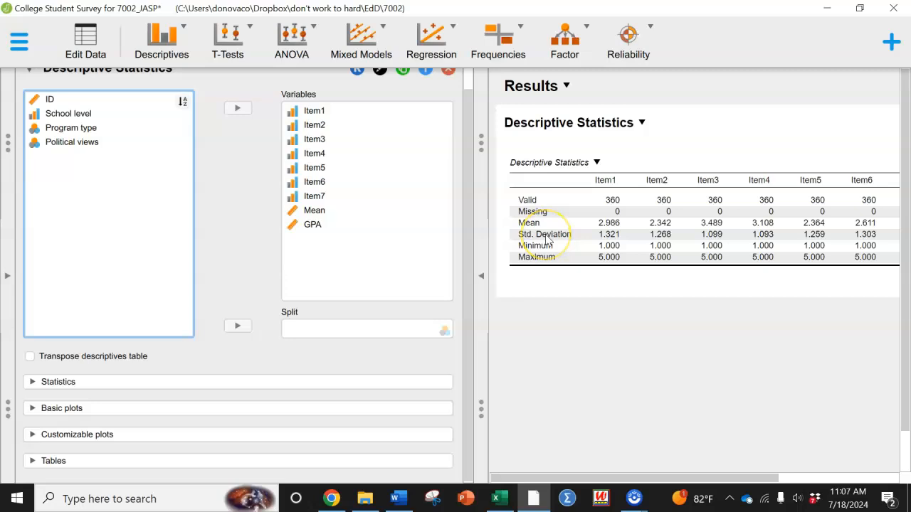
{"action": "left_click", "coordinate": [399, 382]}
{"action": "left_click_drag", "start_coordinate": [468, 284], "coordinate": [469, 438]}
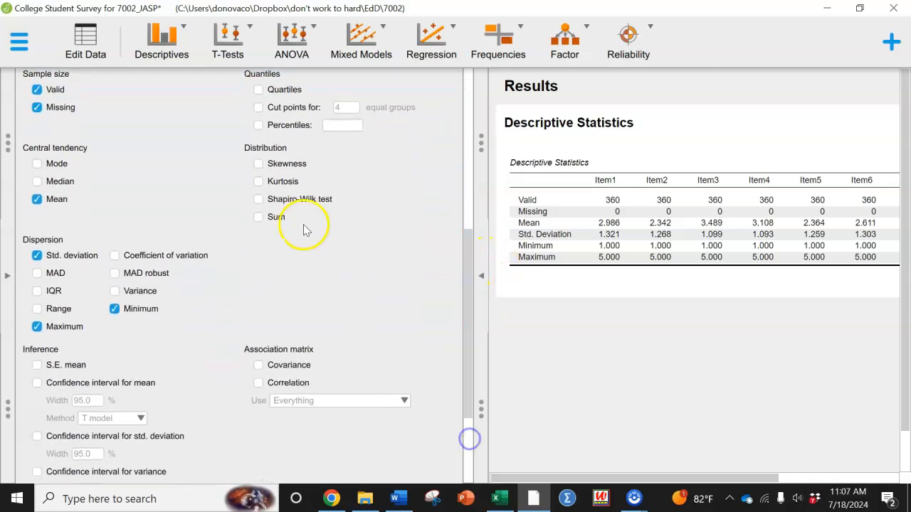
{"action": "left_click", "coordinate": [259, 165]}
Add distribution plots with density display to the Descriptive Statistics analysis
{"action": "left_click_drag", "start_coordinate": [468, 324], "coordinate": [466, 425]}
{"action": "left_click", "coordinate": [32, 193]}
{"action": "left_click", "coordinate": [31, 220]}
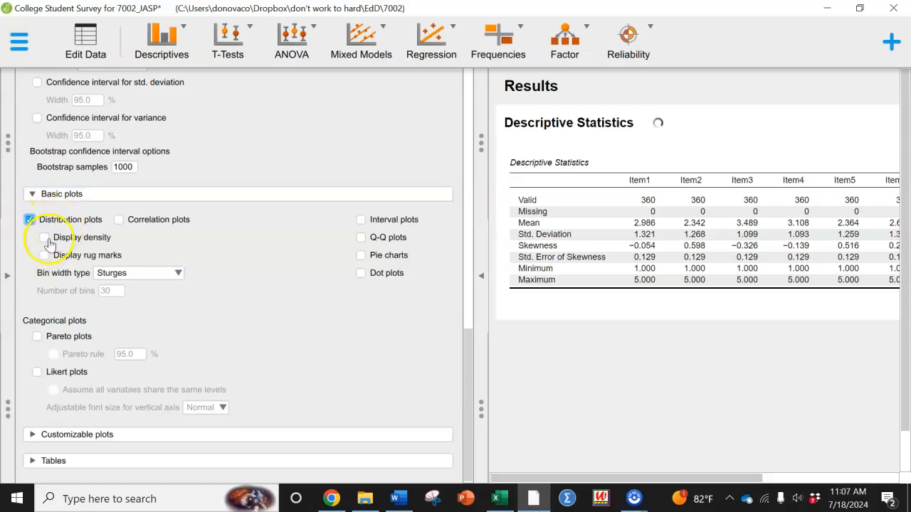
{"action": "left_click", "coordinate": [46, 239]}
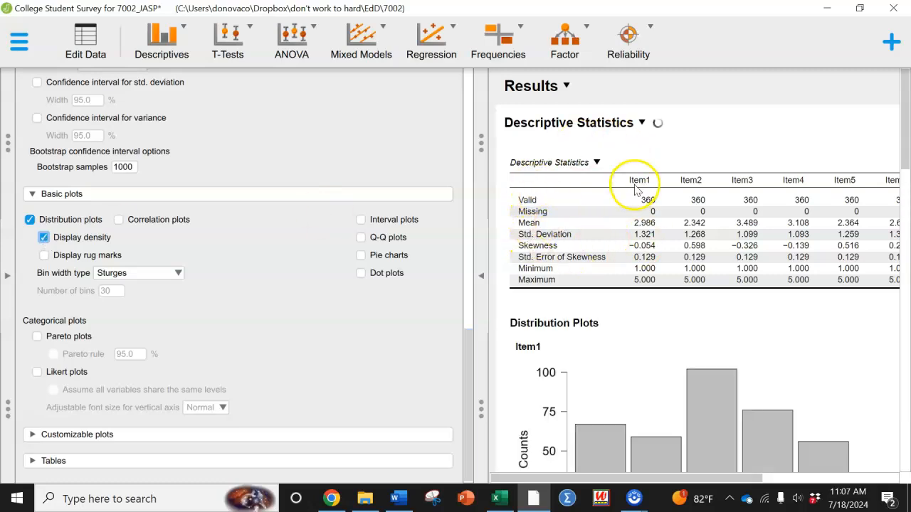
Show the results at full width and review the descriptive statistics table for all variables
{"action": "left_click", "coordinate": [485, 283]}
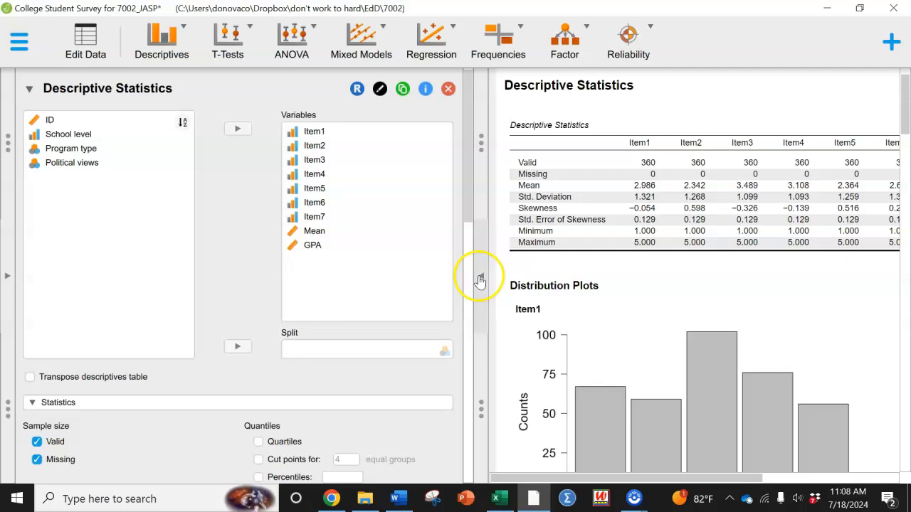
{"action": "left_click", "coordinate": [483, 282]}
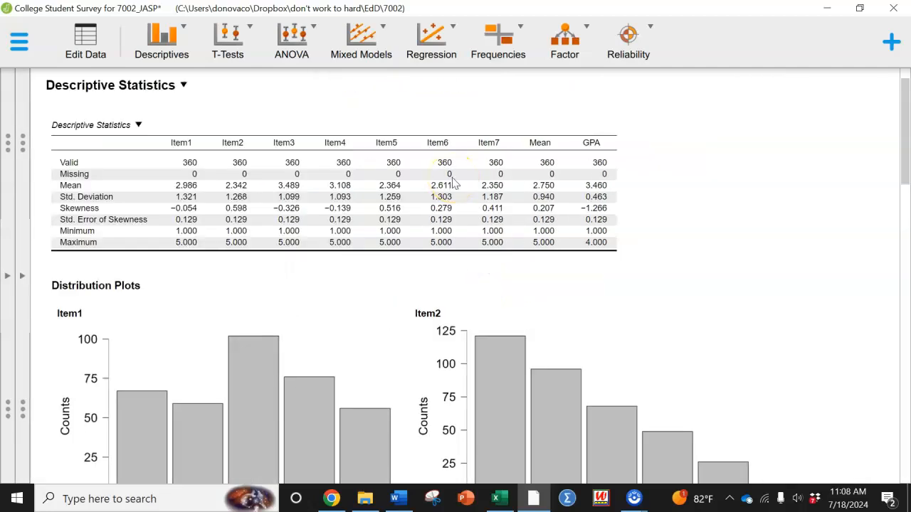
{"action": "scroll", "coordinate": [904, 235], "scroll_direction": "up", "scroll_amount": 1}
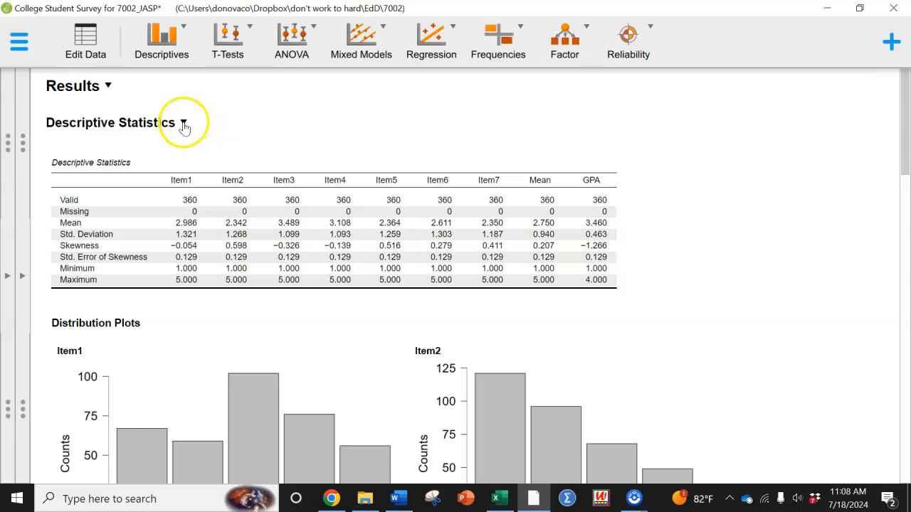
{"action": "left_click", "coordinate": [108, 86]}
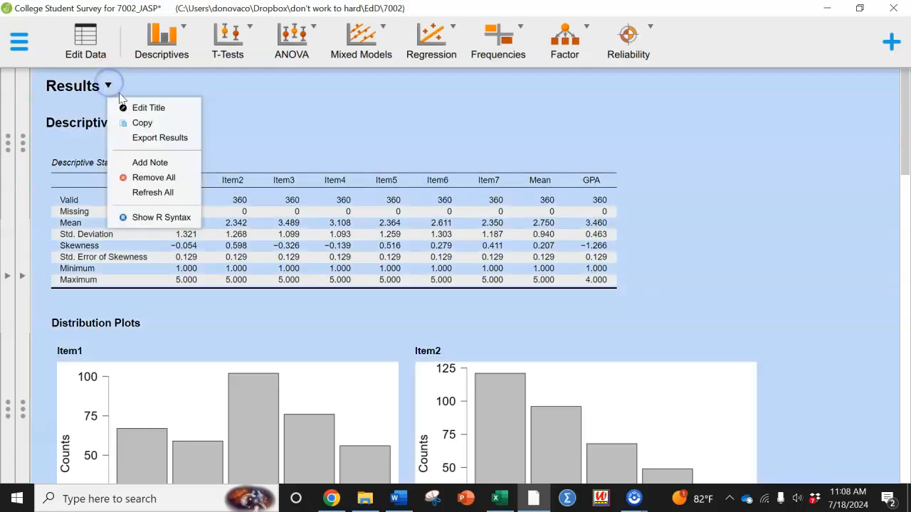
{"action": "left_click", "coordinate": [144, 139]}
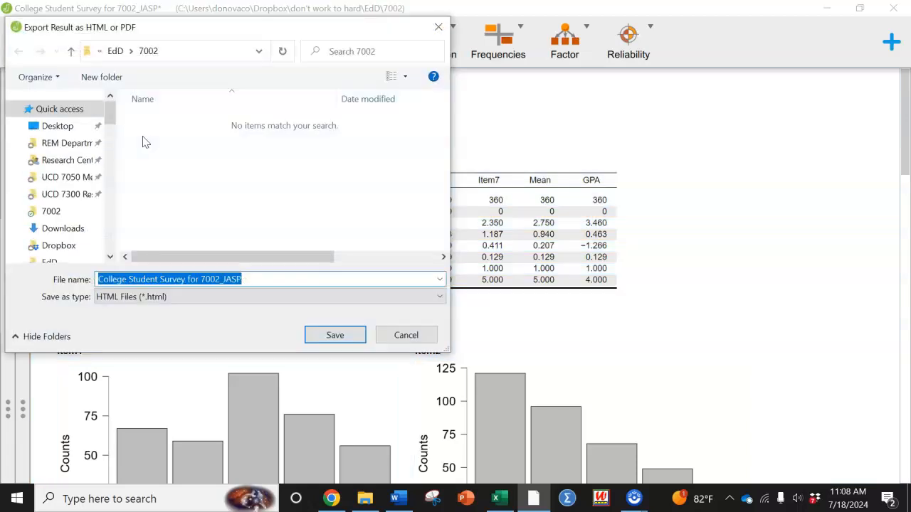
{"action": "left_click", "coordinate": [415, 339]}
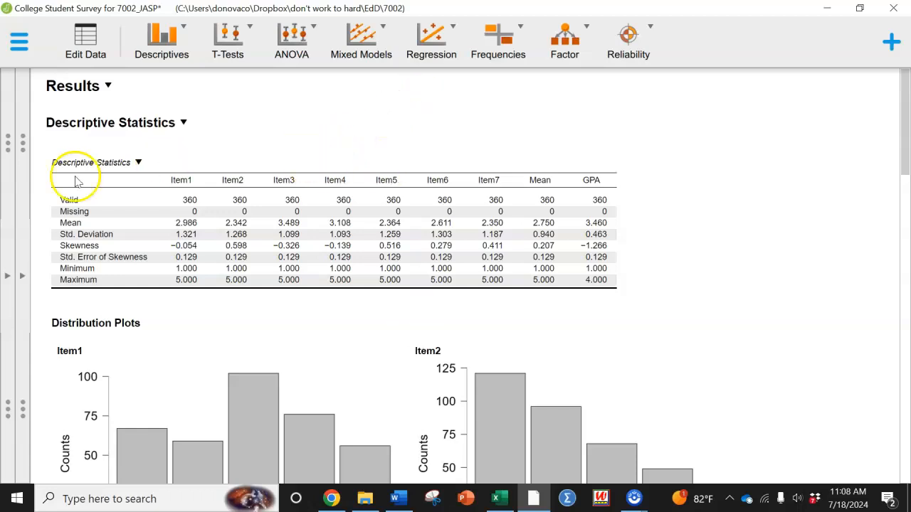
Clear Item1 through Item7, Mean and GPA from the Descriptive Statistics variables and return to the data table
{"action": "left_click", "coordinate": [20, 281]}
{"action": "left_click", "coordinate": [306, 134]}
{"action": "left_click", "coordinate": [314, 246], "text": "shift"}
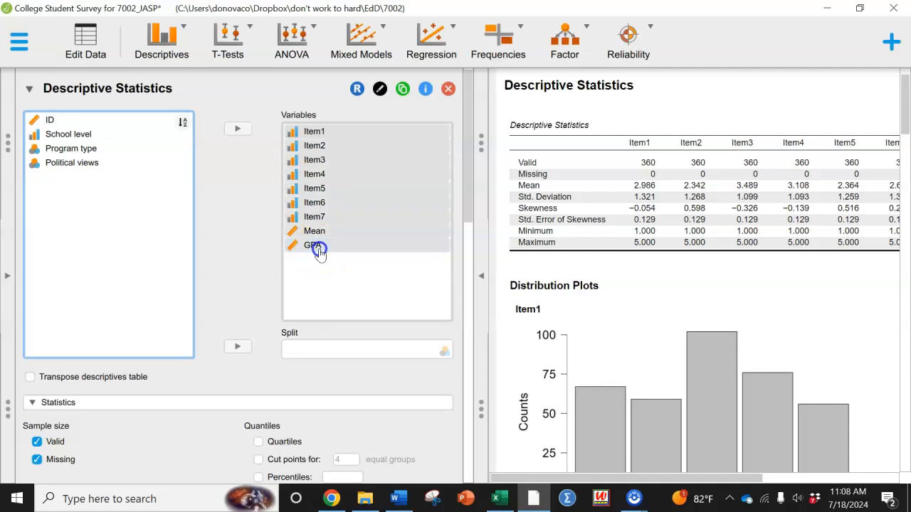
{"action": "left_click", "coordinate": [235, 128]}
{"action": "left_click", "coordinate": [234, 154]}
{"action": "left_click", "coordinate": [85, 42]}
Run a classical Binomial Test with School level, Program type and Political views as the variables
{"action": "left_click", "coordinate": [498, 43]}
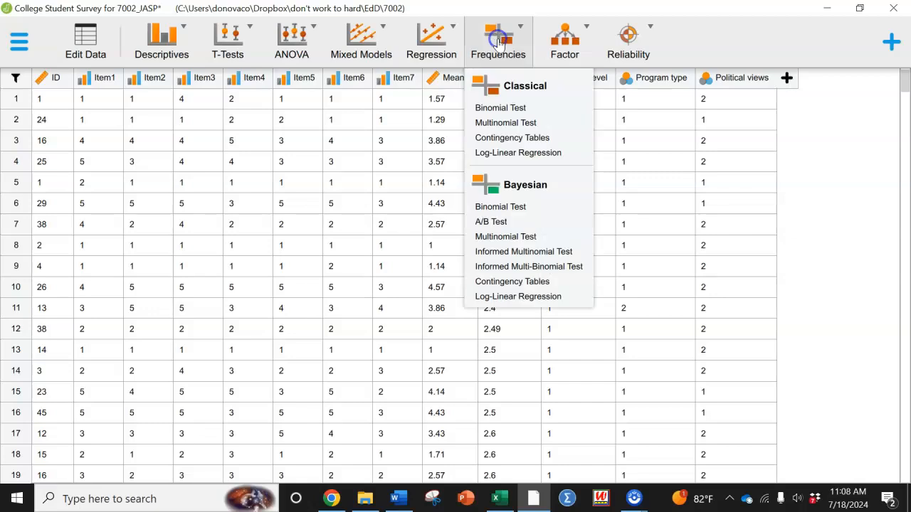
{"action": "left_click", "coordinate": [498, 113]}
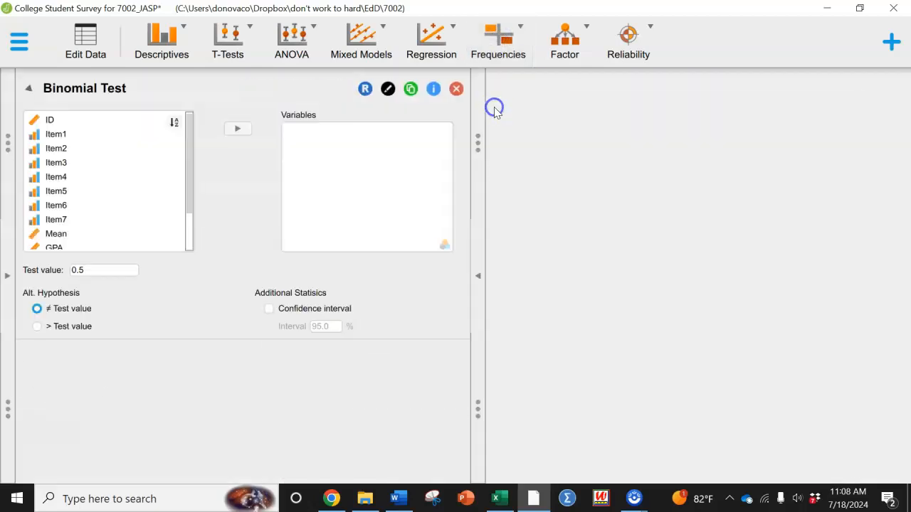
{"action": "left_click_drag", "start_coordinate": [187, 148], "coordinate": [183, 209]}
{"action": "left_click", "coordinate": [88, 215]}
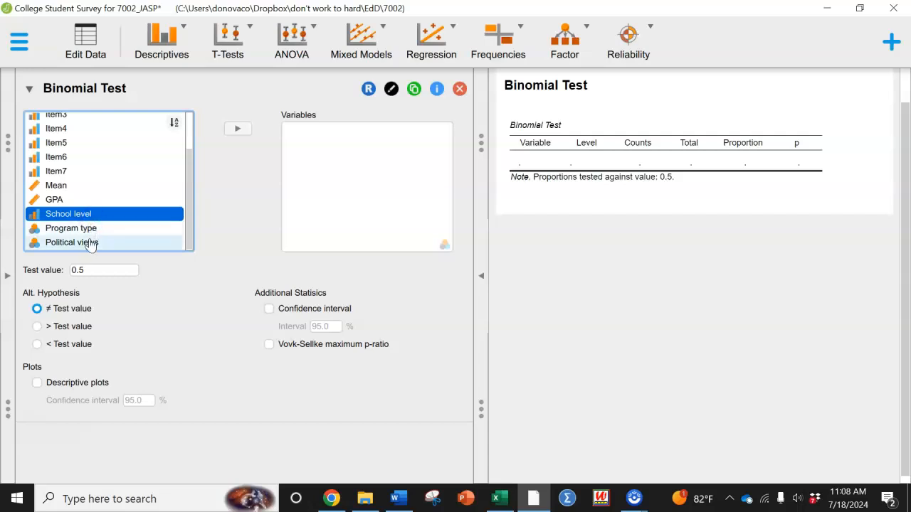
{"action": "left_click", "coordinate": [88, 243], "text": "shift"}
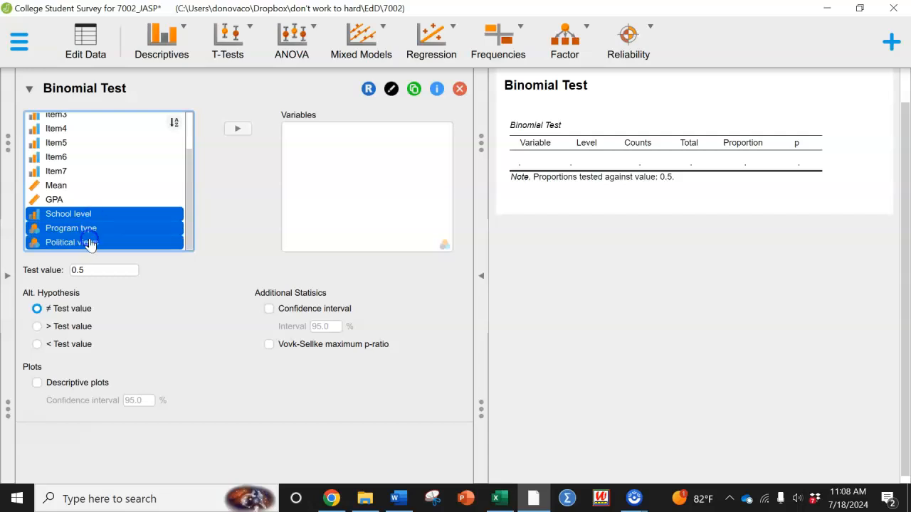
{"action": "left_click", "coordinate": [238, 129]}
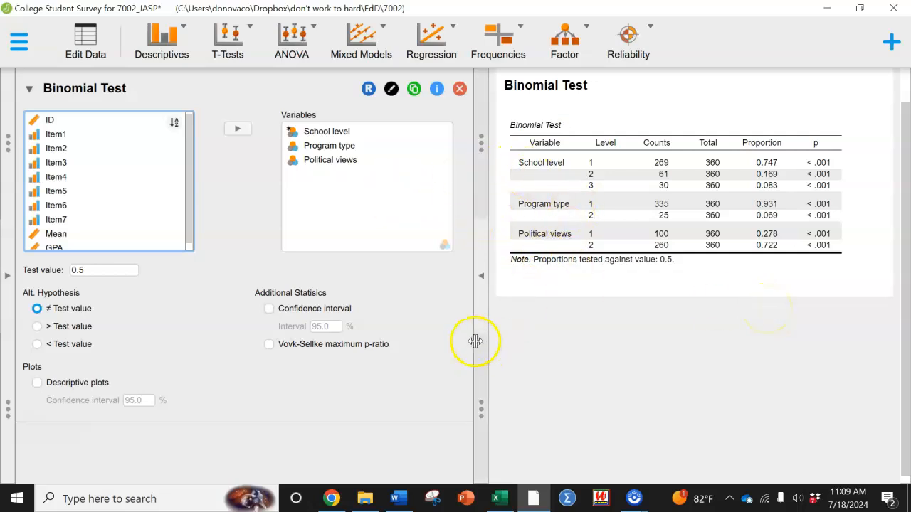
Show the results at full width and review the plots and Binomial Test table for the three categorical variables
{"action": "left_click", "coordinate": [482, 313]}
{"action": "scroll", "coordinate": [476, 280], "scroll_direction": "down", "scroll_amount": 3}
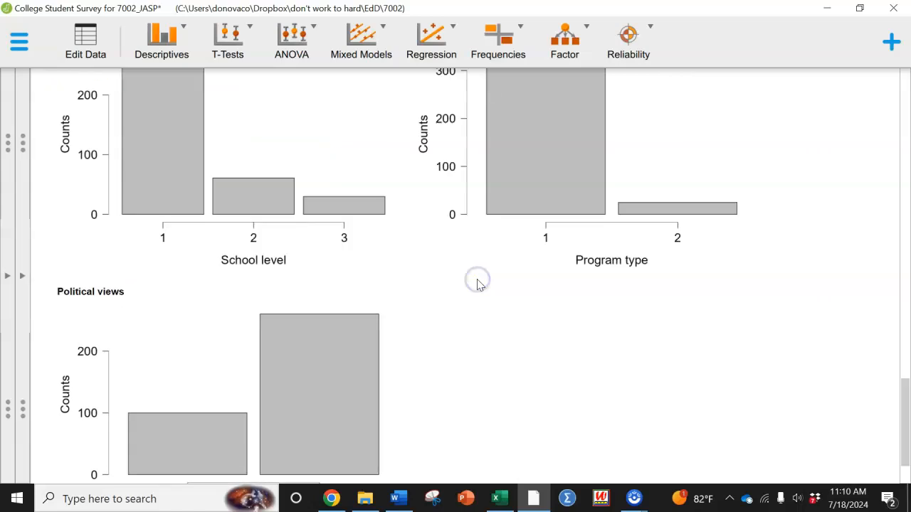
{"action": "left_click_drag", "start_coordinate": [901, 434], "coordinate": [903, 132]}
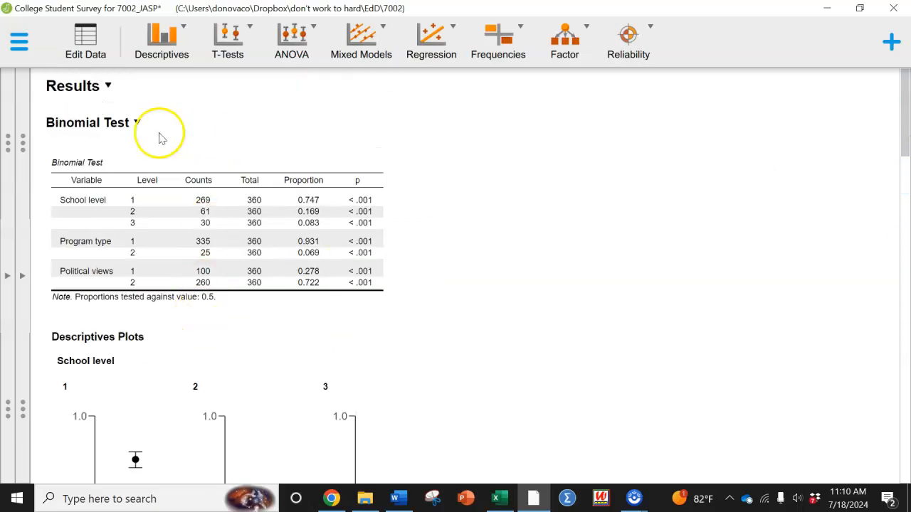